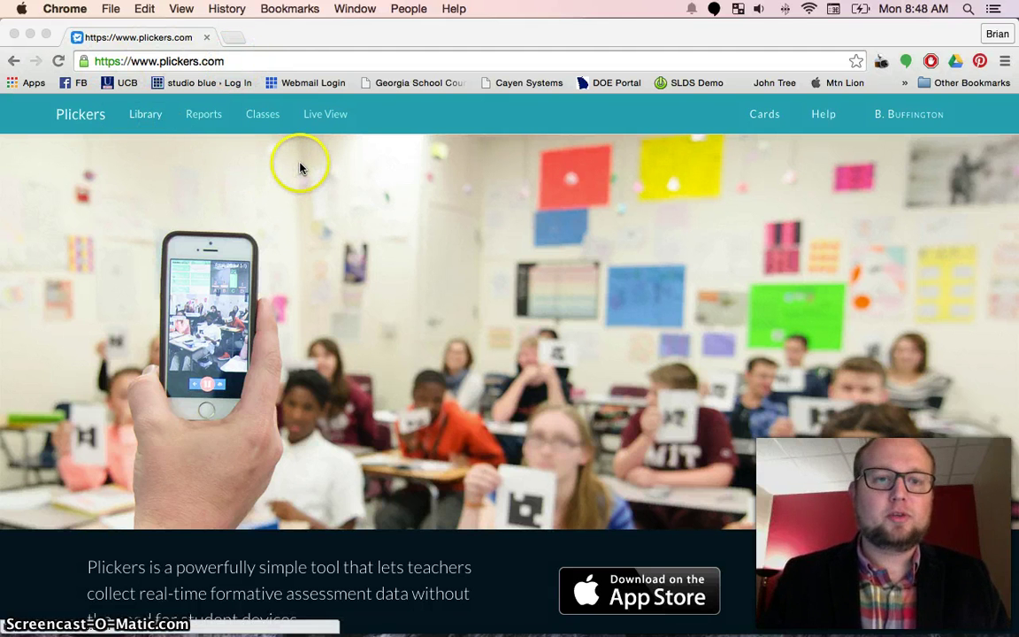
Step: Open the Classes page listing Demo Class and Union Leadership
{"action": "left_click", "coordinate": [262, 120]}
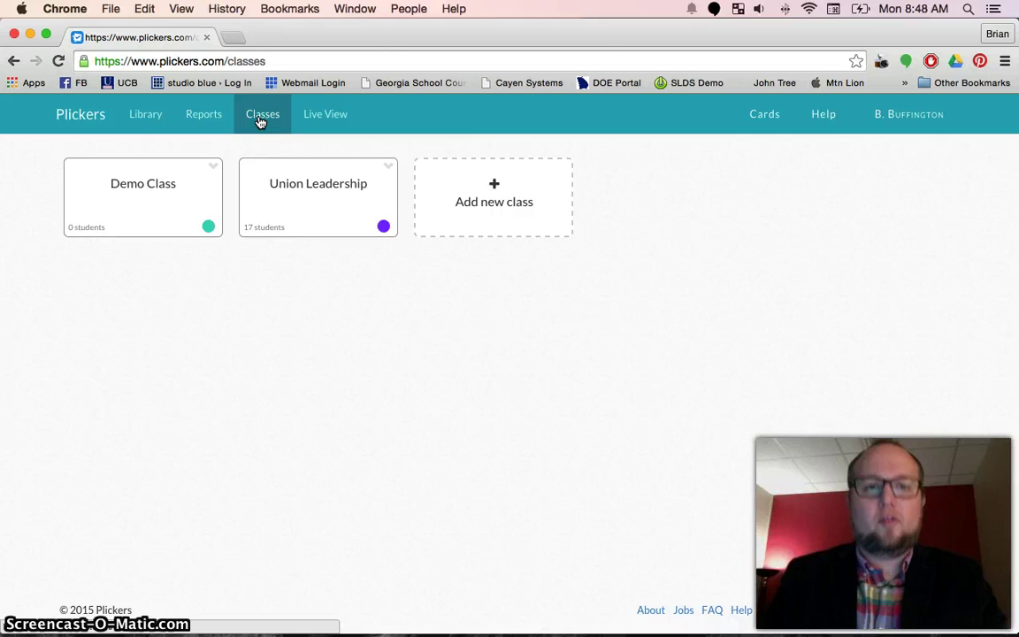
Step: Open the Union Leadership roster to review its 17 students on cards 1–17
{"action": "left_click", "coordinate": [260, 122]}
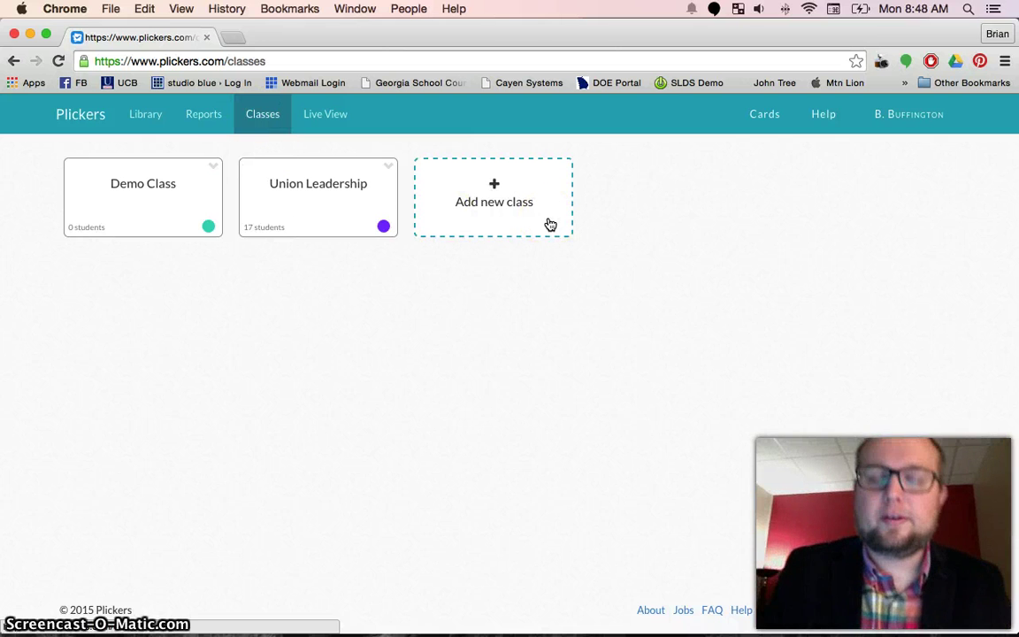
{"action": "left_click", "coordinate": [338, 223]}
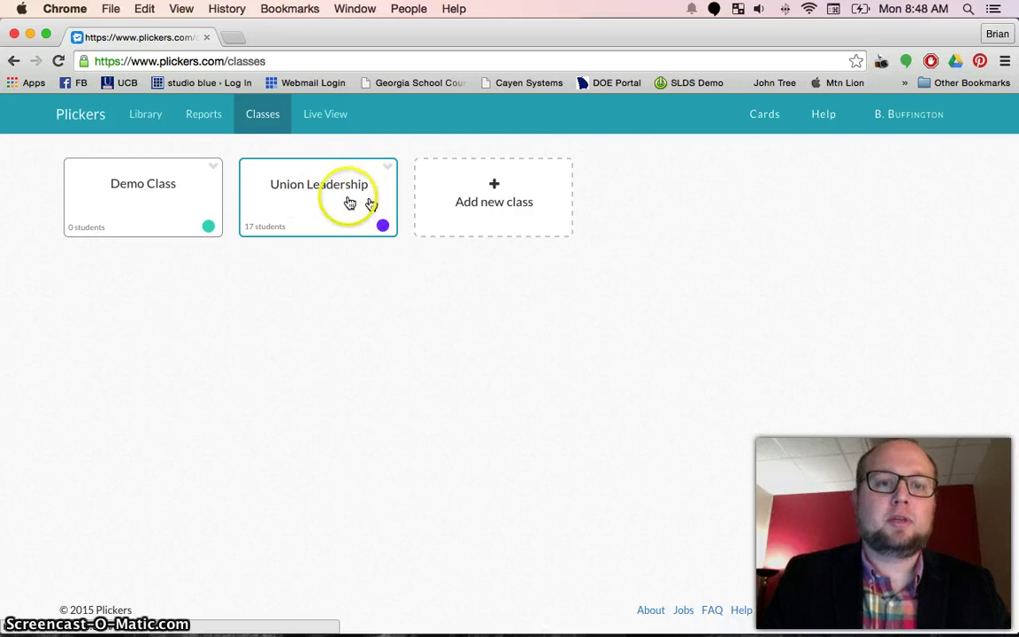
{"action": "left_click", "coordinate": [350, 194]}
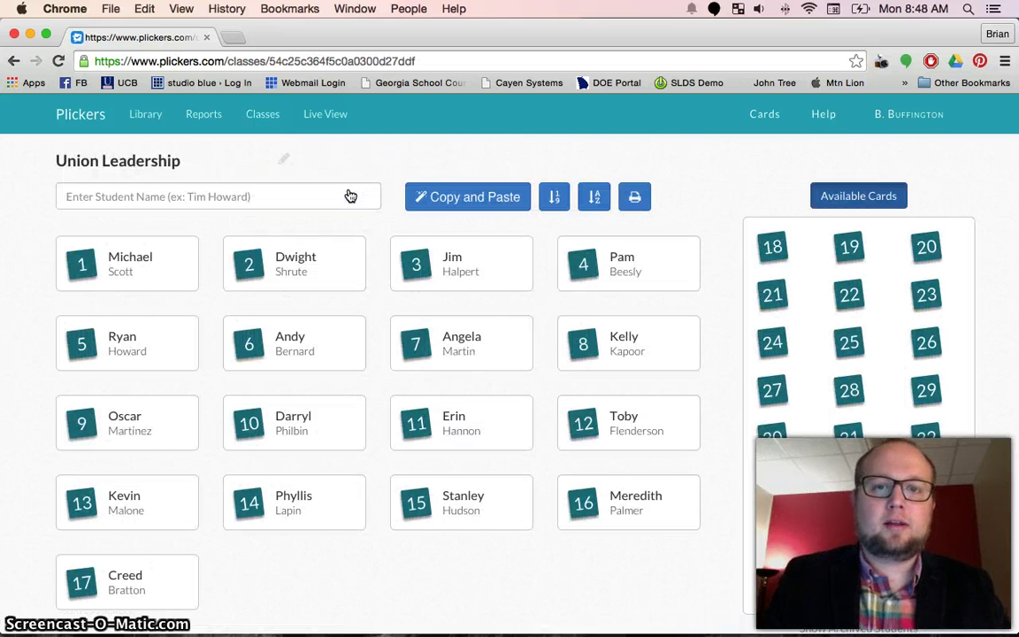
{"action": "scroll", "coordinate": [690, 184], "scroll_direction": "down", "scroll_amount": 1}
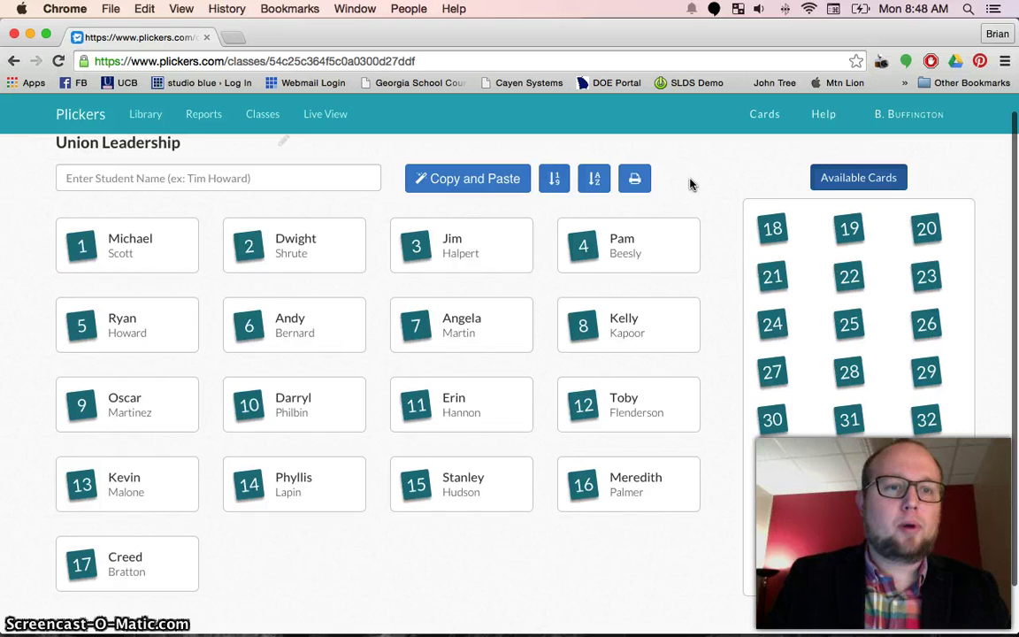
{"action": "scroll", "coordinate": [693, 184], "scroll_direction": "up", "scroll_amount": 1}
{"action": "left_click", "coordinate": [158, 198]}
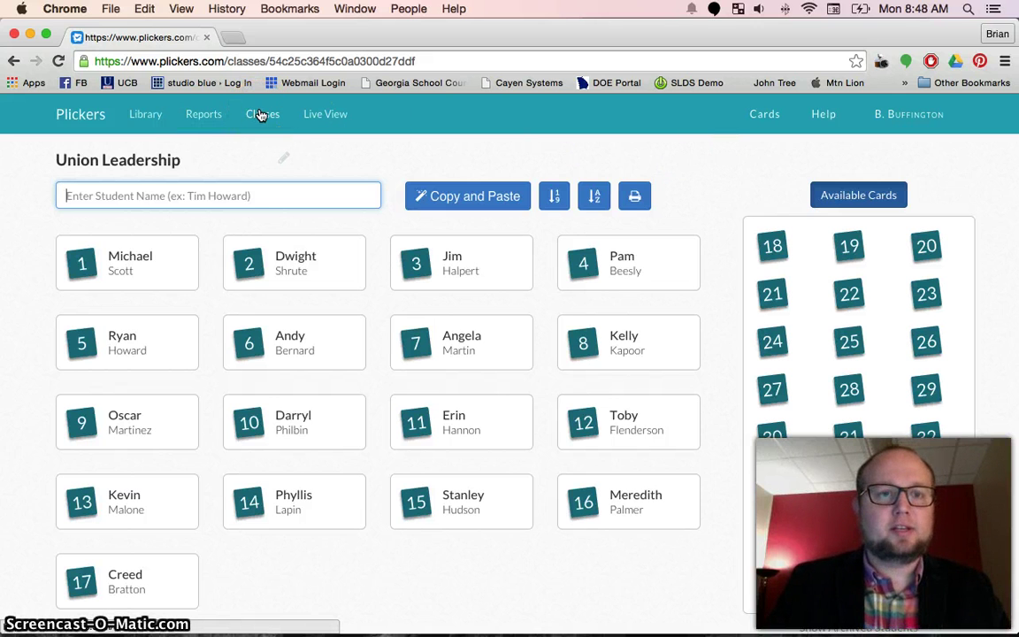
Step: Go to the Library and expand a blank multiple-choice question form with answers A–D
{"action": "left_click", "coordinate": [144, 120]}
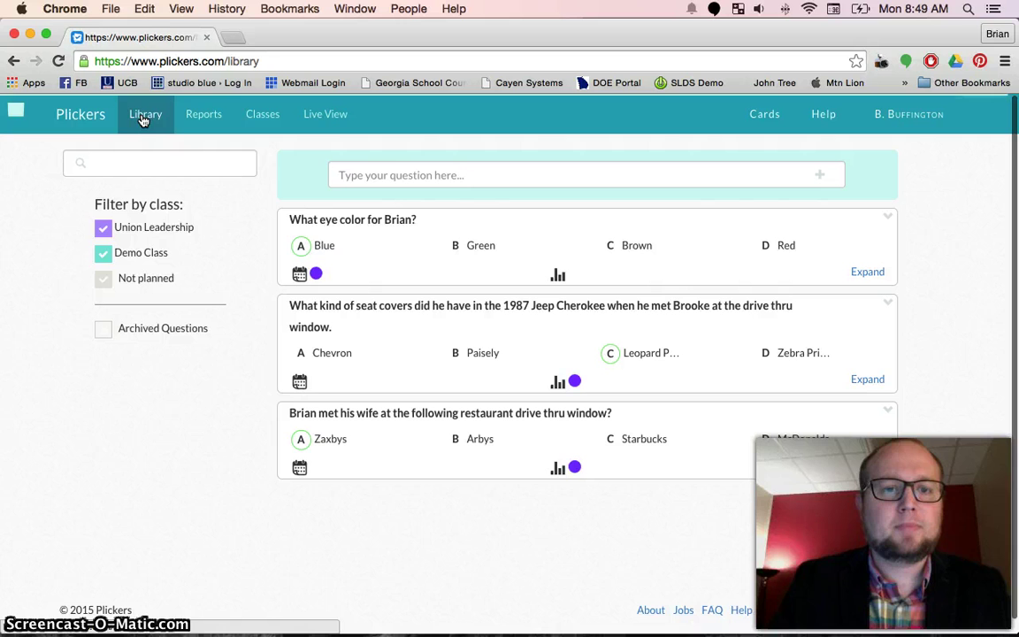
{"action": "left_click", "coordinate": [375, 175]}
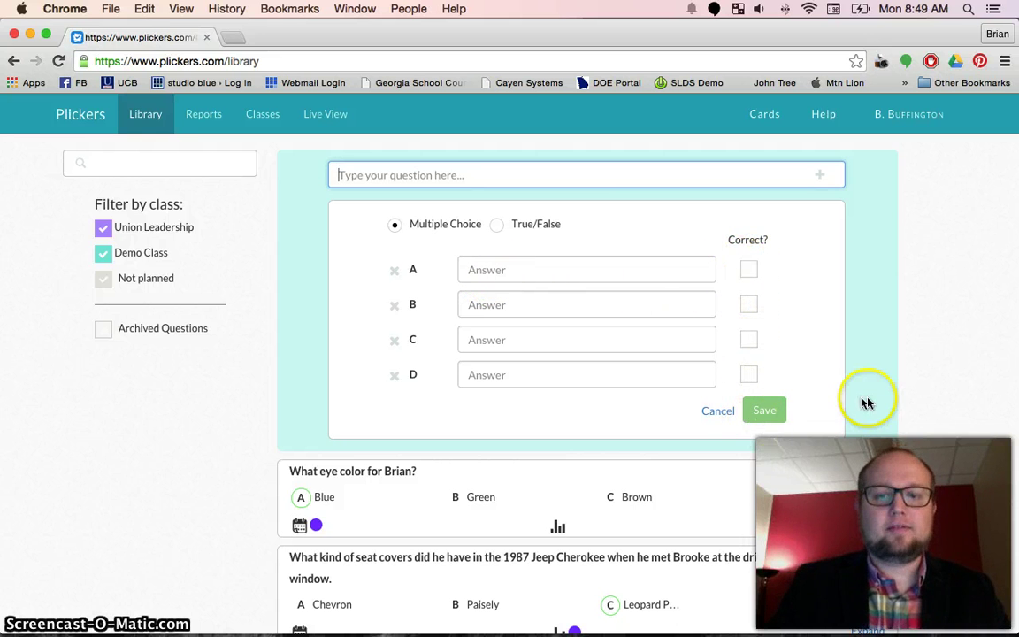
{"action": "scroll", "coordinate": [868, 403], "scroll_direction": "down", "scroll_amount": 3}
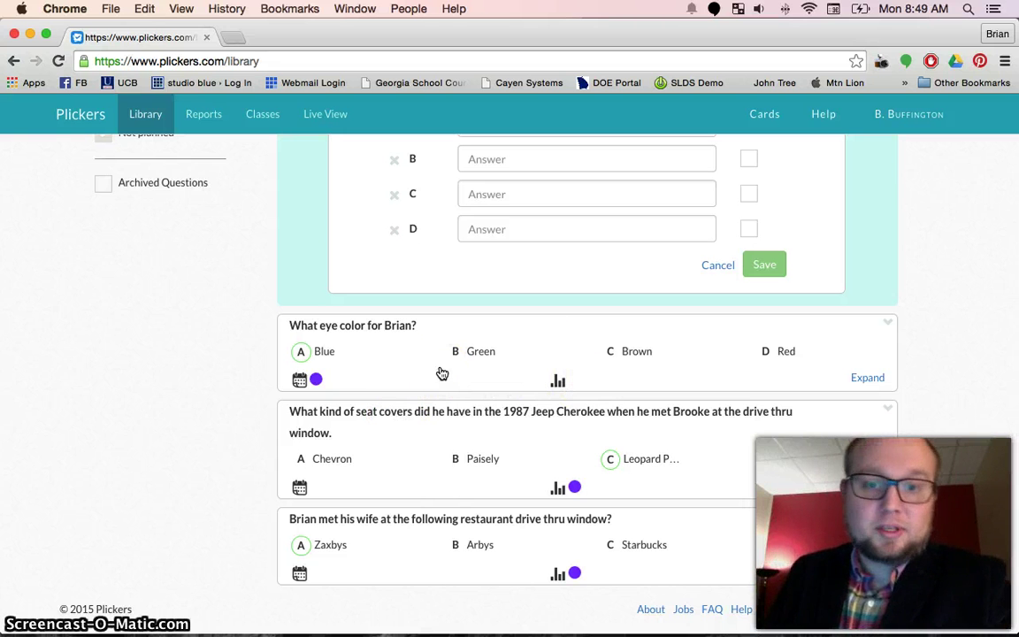
{"action": "mouse_move", "coordinate": [314, 380]}
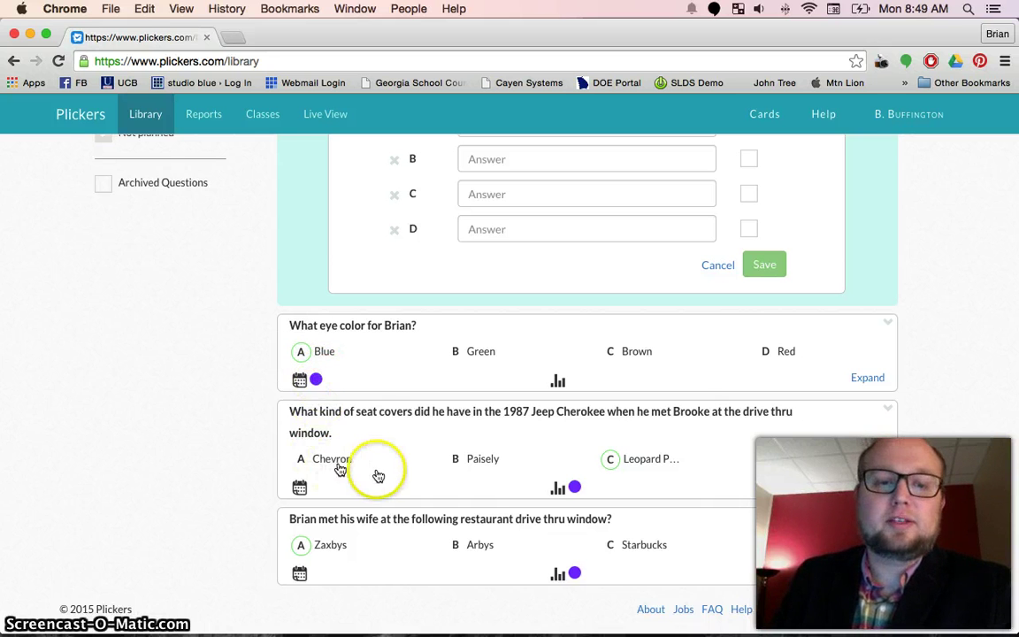
{"action": "scroll", "coordinate": [380, 476], "scroll_direction": "down", "scroll_amount": 1}
{"action": "scroll", "coordinate": [381, 476], "scroll_direction": "up", "scroll_amount": 1}
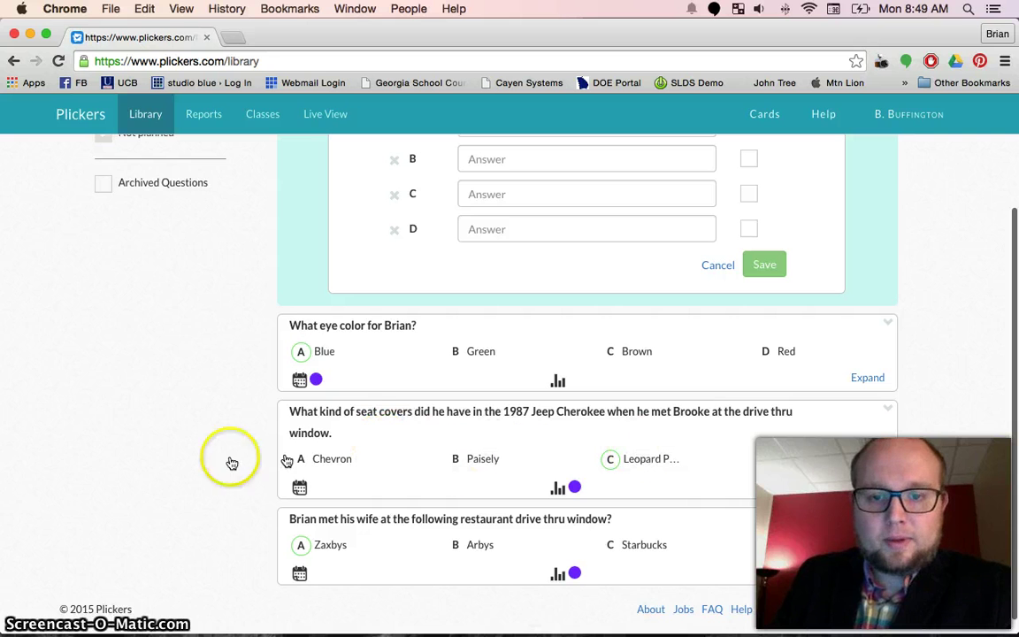
Step: Expand the Jeep Cherokee seat-cover question and check its Add to plan class list
{"action": "left_click", "coordinate": [302, 484]}
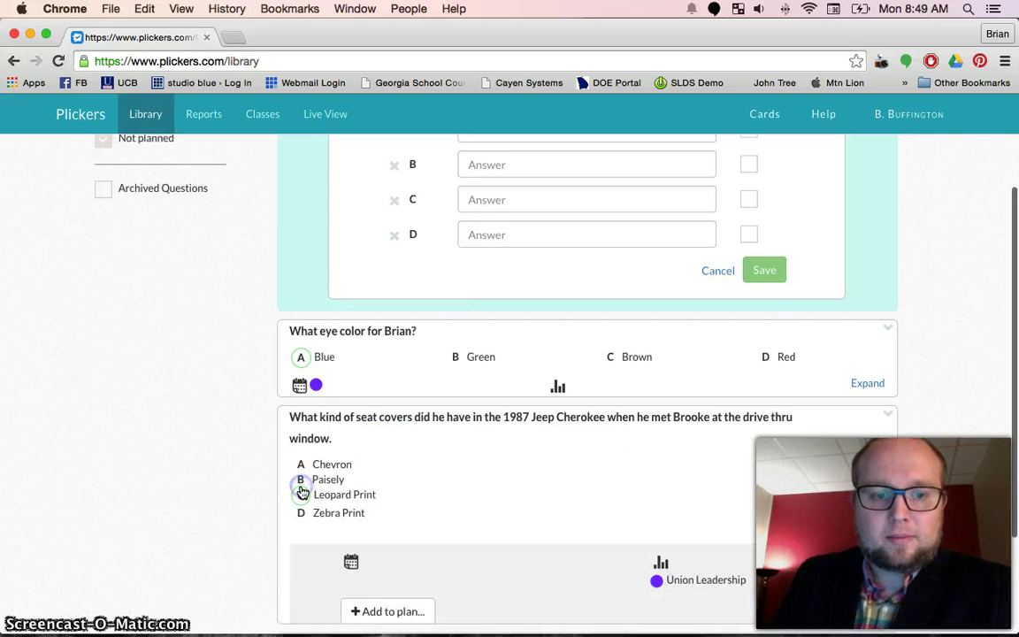
{"action": "scroll", "coordinate": [423, 508], "scroll_direction": "down", "scroll_amount": 3}
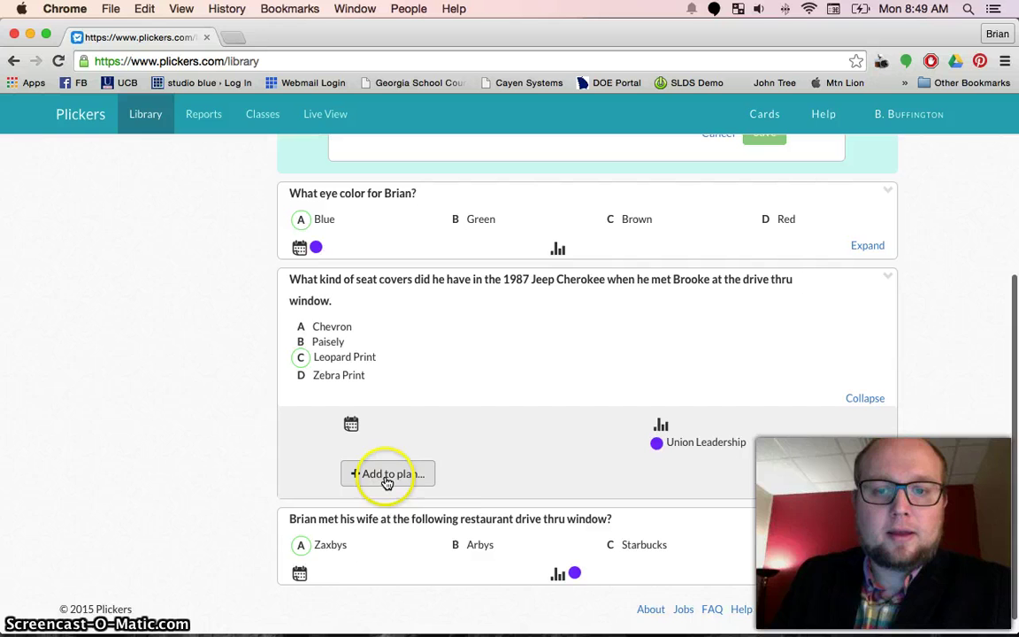
{"action": "left_click", "coordinate": [387, 476]}
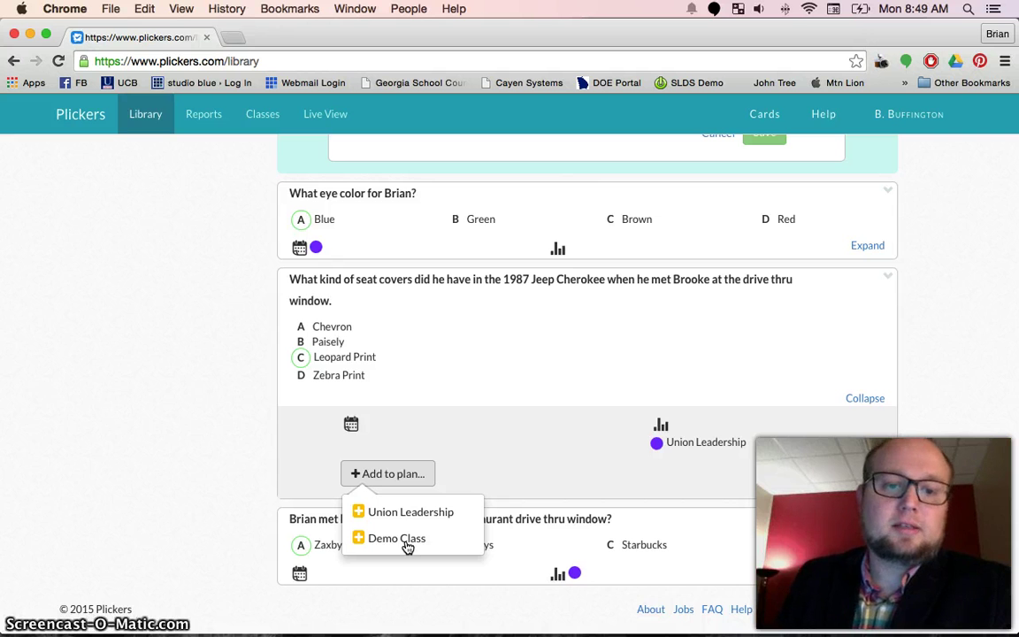
{"action": "left_click", "coordinate": [456, 460]}
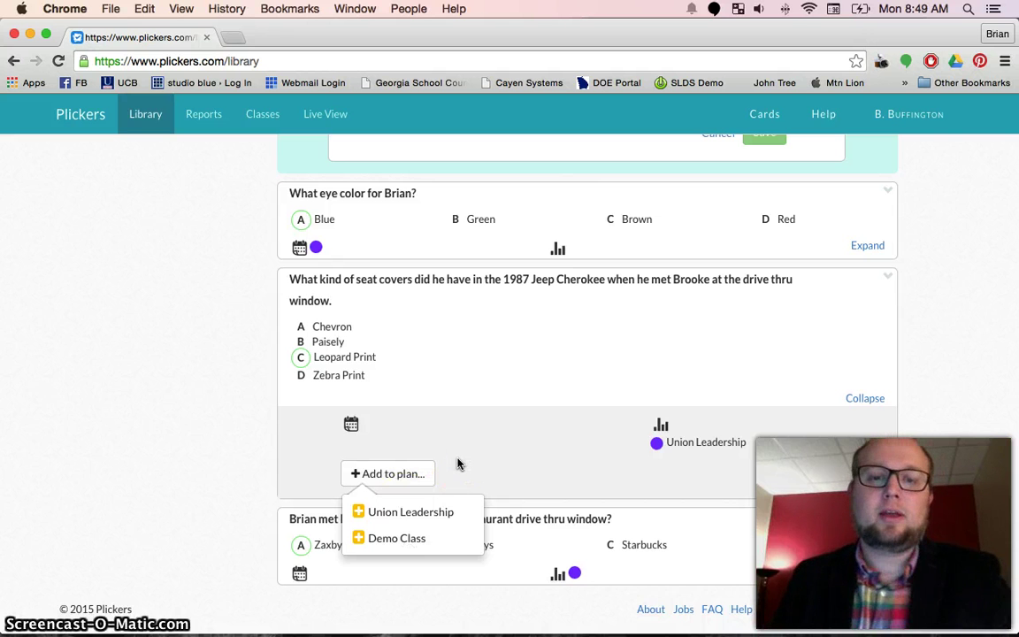
{"action": "left_click", "coordinate": [458, 462]}
{"action": "scroll", "coordinate": [383, 324], "scroll_direction": "up", "scroll_amount": 1}
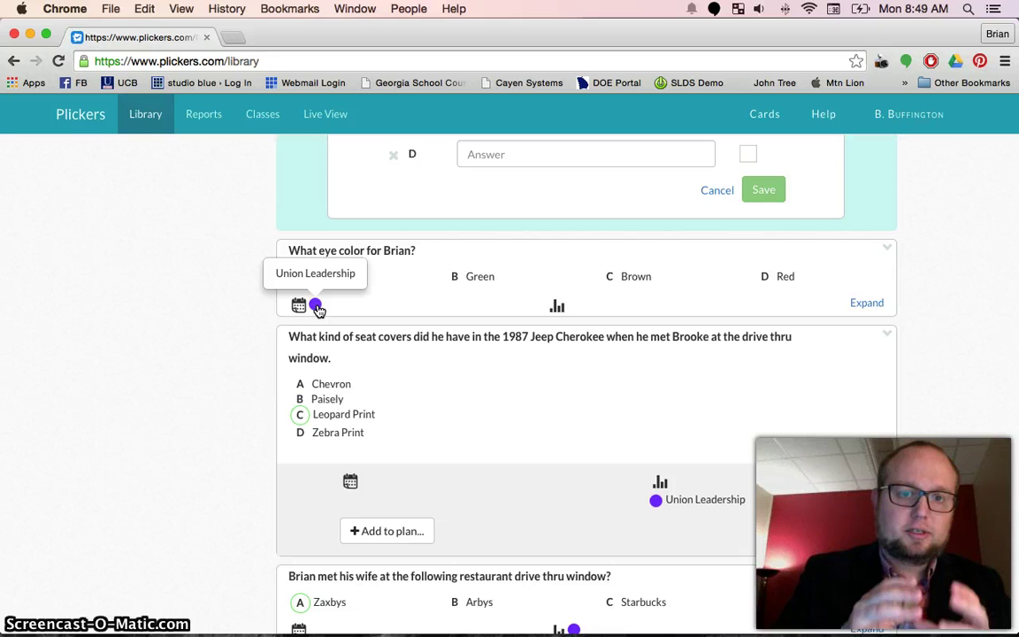
Step: Open the seat-cover question's report for Union Leadership
{"action": "scroll", "coordinate": [560, 518], "scroll_direction": "down", "scroll_amount": 1}
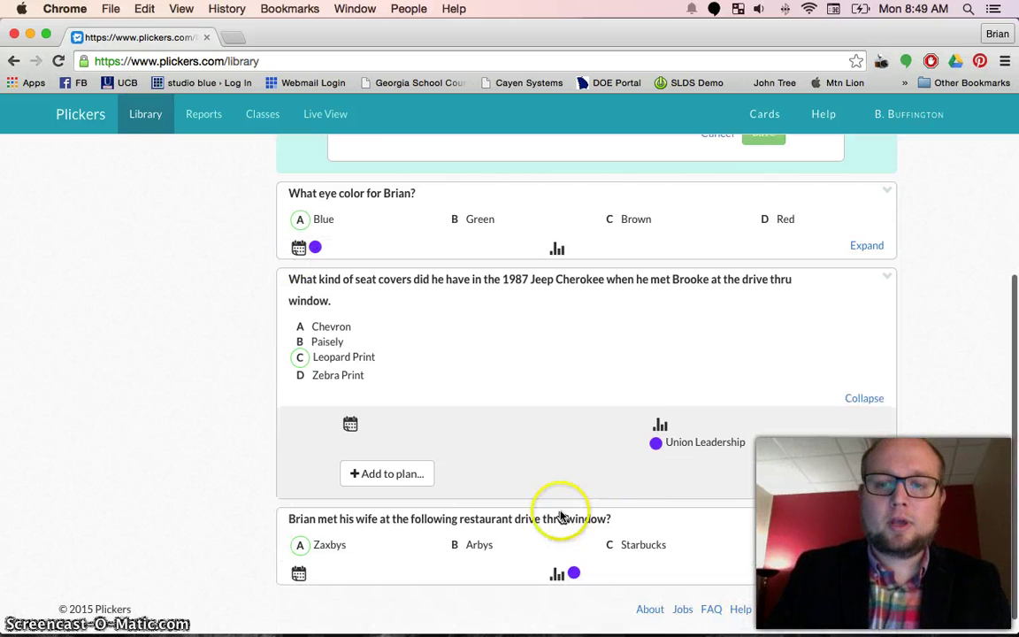
{"action": "left_click", "coordinate": [666, 447]}
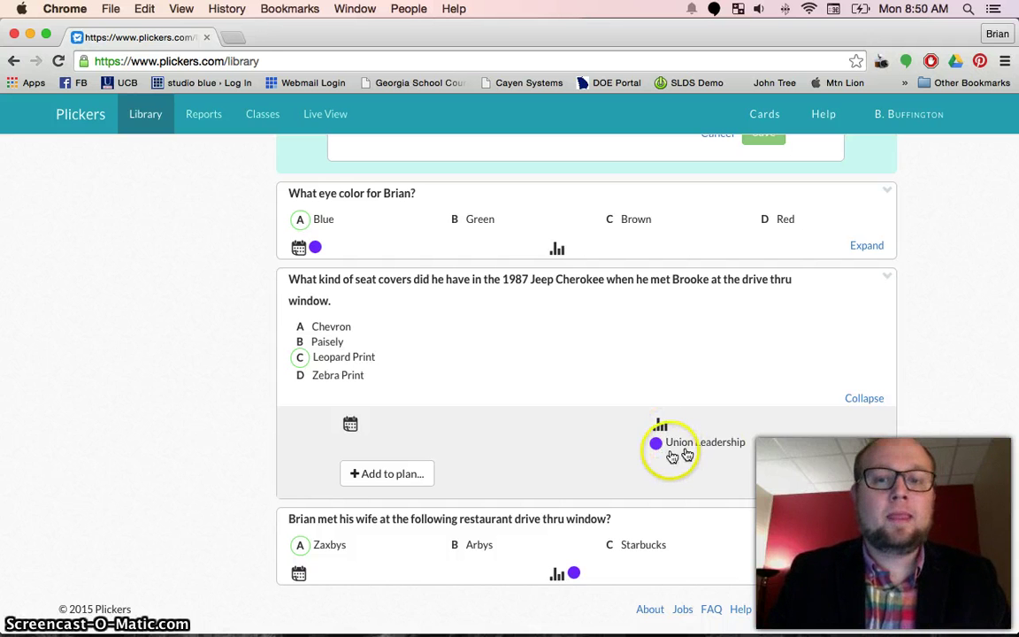
{"action": "left_click", "coordinate": [663, 428]}
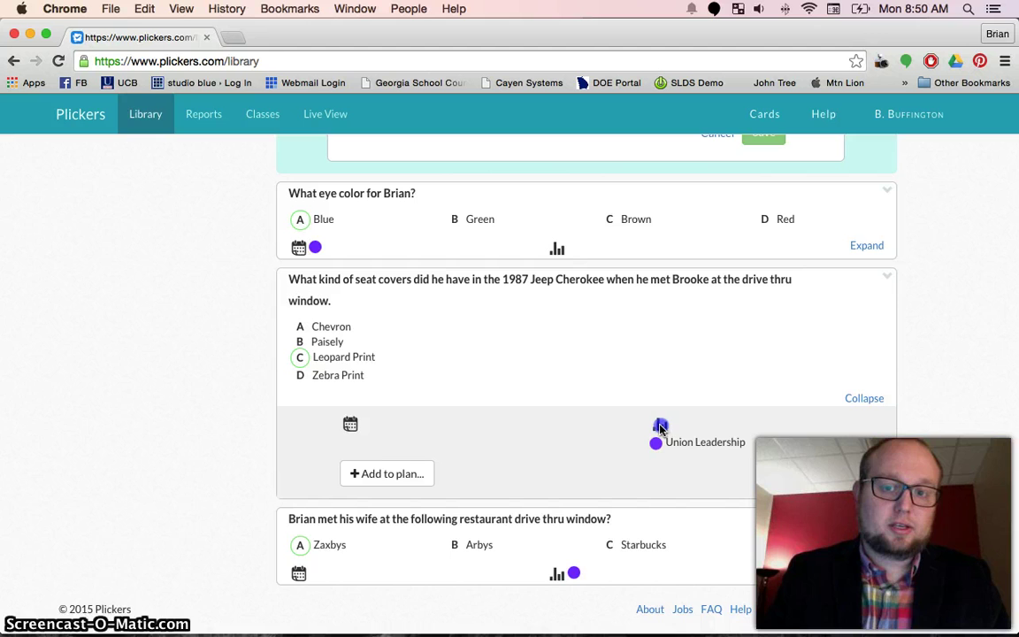
Step: View the Union Leadership results, filter the Library by both classes, and open printable Cards
{"action": "left_click", "coordinate": [522, 330]}
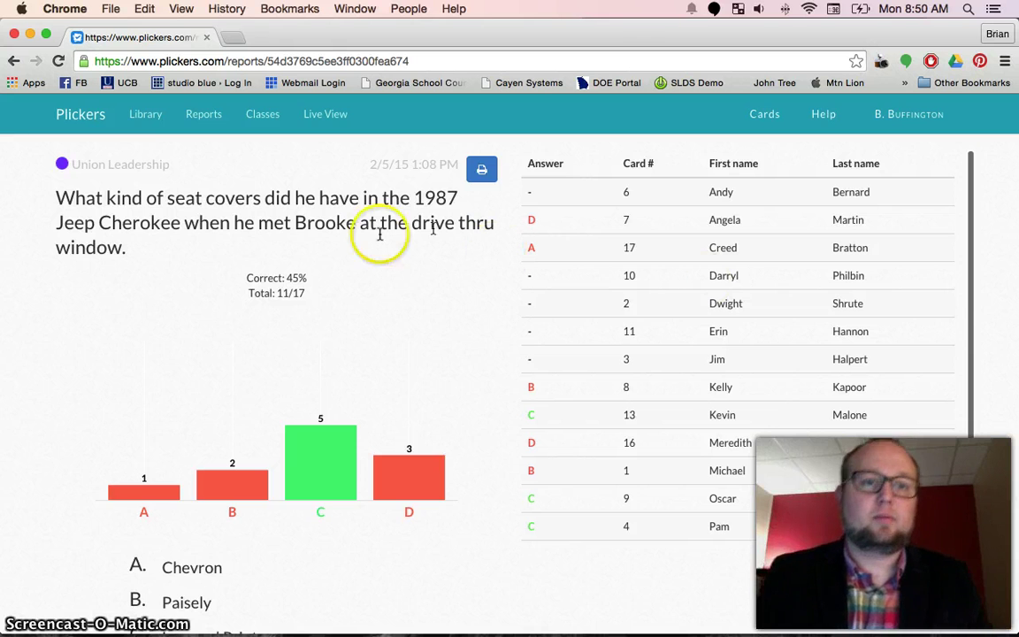
{"action": "left_click", "coordinate": [146, 122]}
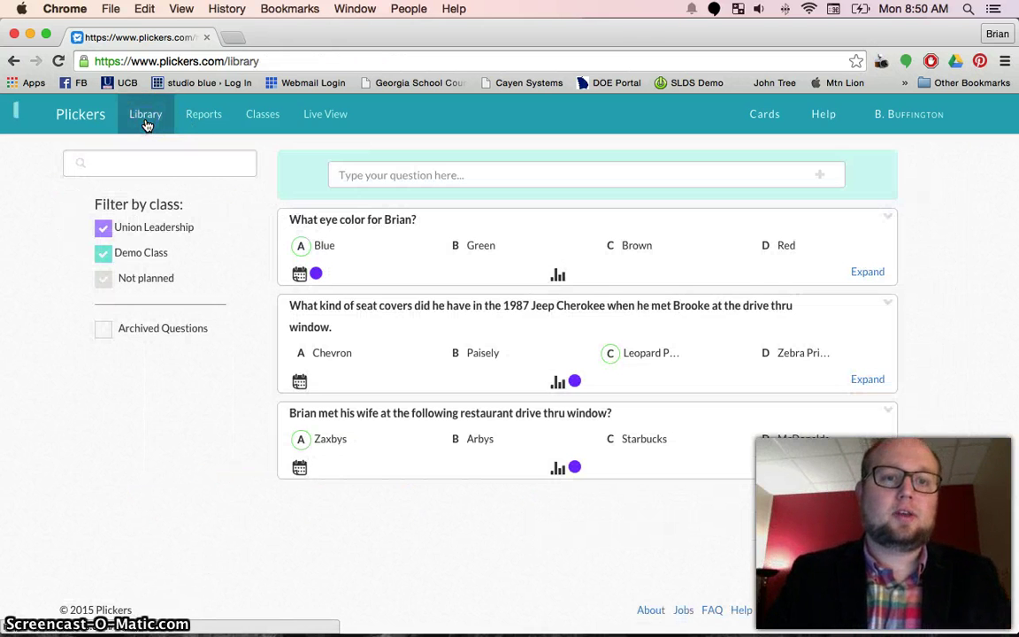
{"action": "left_click", "coordinate": [236, 252]}
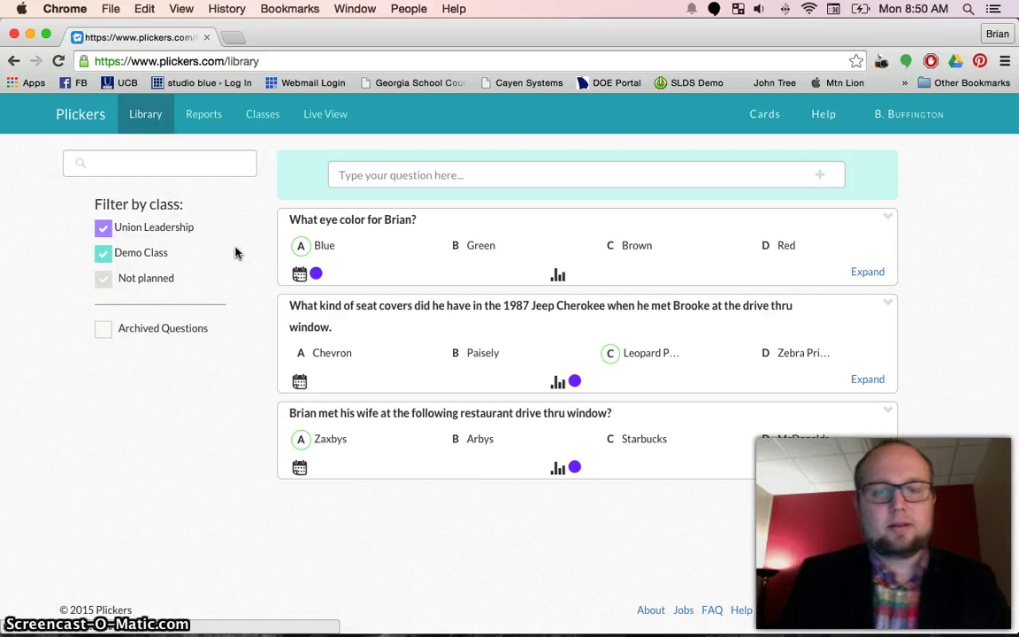
{"action": "left_click", "coordinate": [299, 202]}
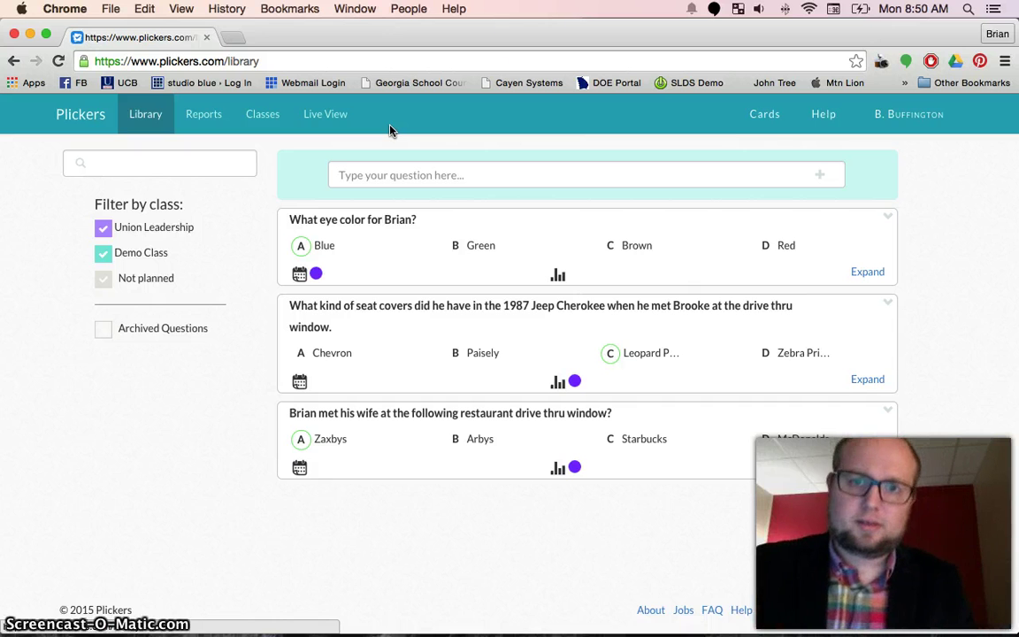
{"action": "left_click", "coordinate": [756, 120]}
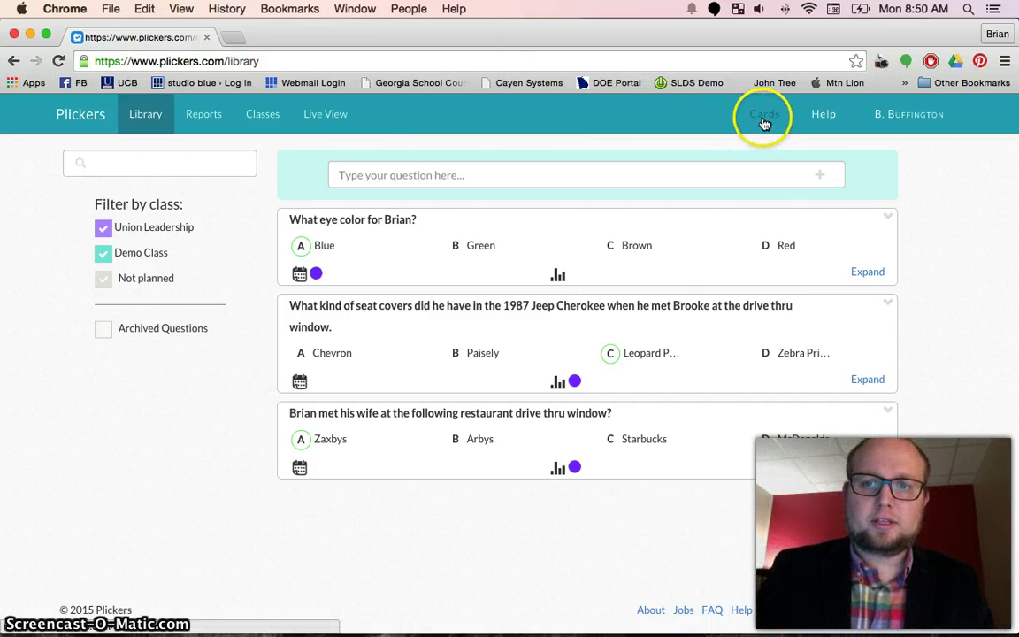
{"action": "scroll", "coordinate": [792, 358], "scroll_direction": "down", "scroll_amount": 3}
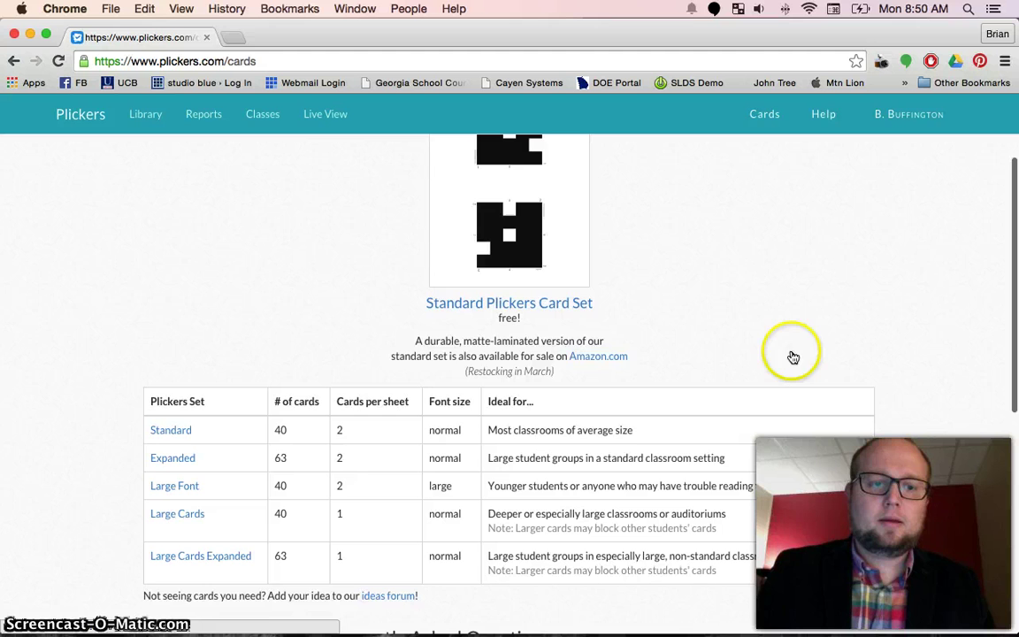
{"action": "scroll", "coordinate": [772, 292], "scroll_direction": "up", "scroll_amount": 1}
{"action": "scroll", "coordinate": [769, 281], "scroll_direction": "down", "scroll_amount": 2}
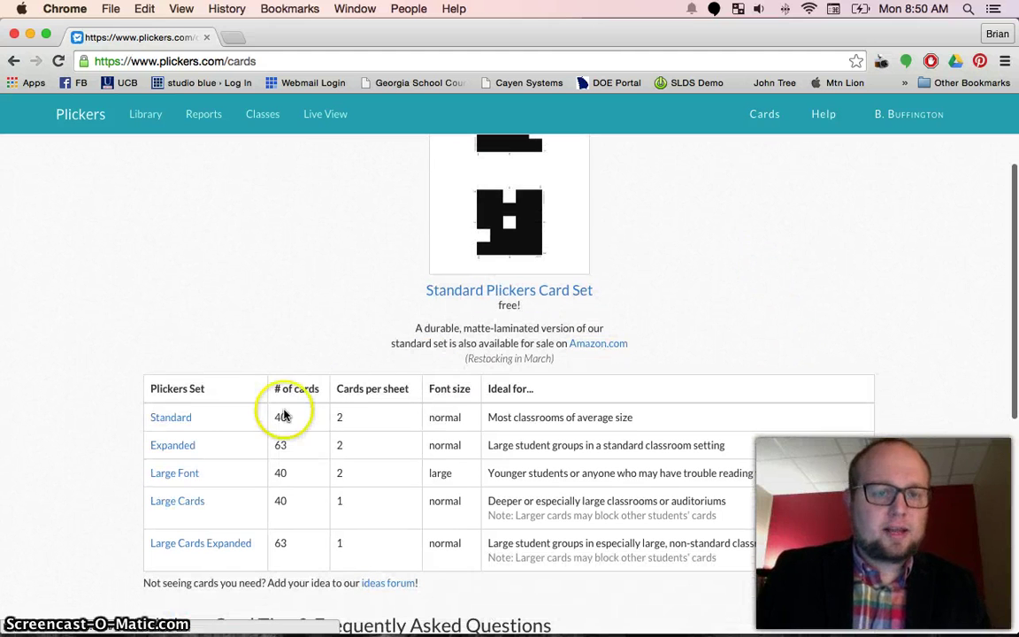
{"action": "left_click", "coordinate": [181, 421]}
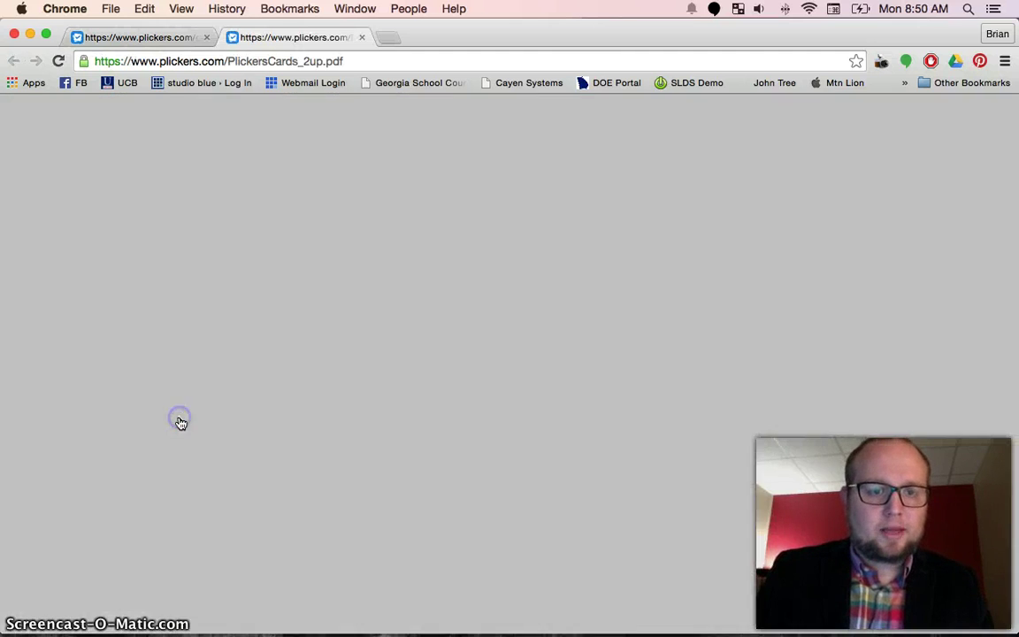
{"action": "scroll", "coordinate": [577, 422], "scroll_direction": "down", "scroll_amount": 3}
{"action": "scroll", "coordinate": [575, 424], "scroll_direction": "down", "scroll_amount": 1}
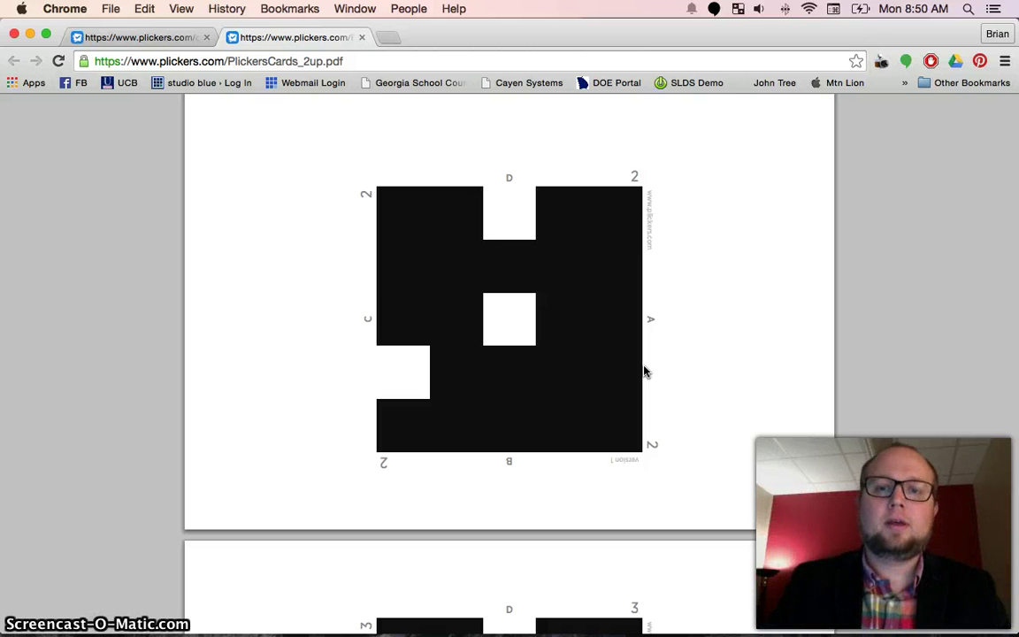
{"action": "scroll", "coordinate": [644, 371], "scroll_direction": "down", "scroll_amount": 10}
{"action": "scroll", "coordinate": [644, 371], "scroll_direction": "down", "scroll_amount": 15}
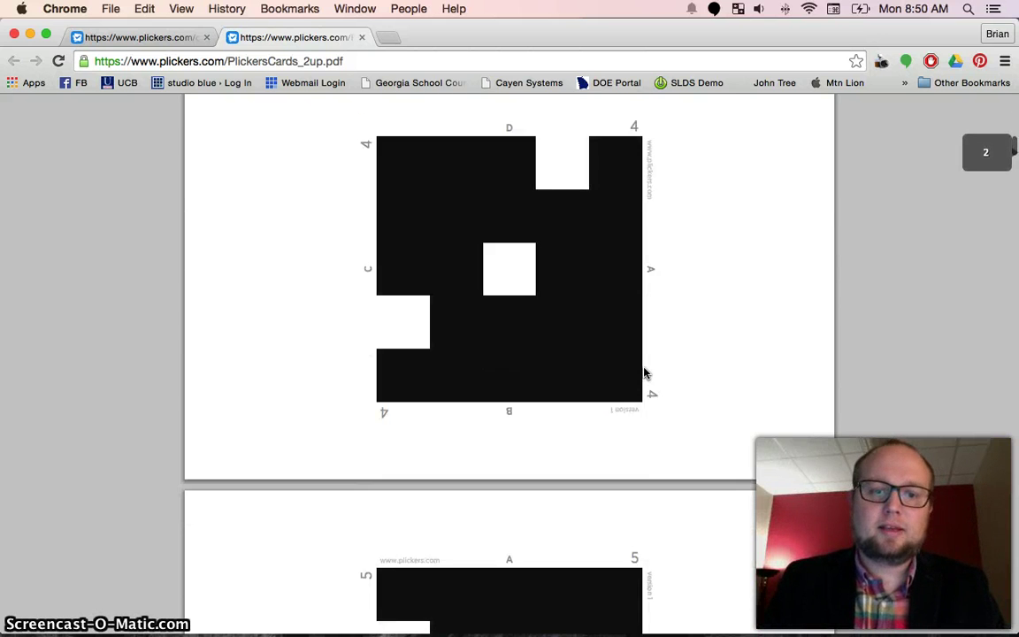
{"action": "scroll", "coordinate": [644, 372], "scroll_direction": "up", "scroll_amount": 20}
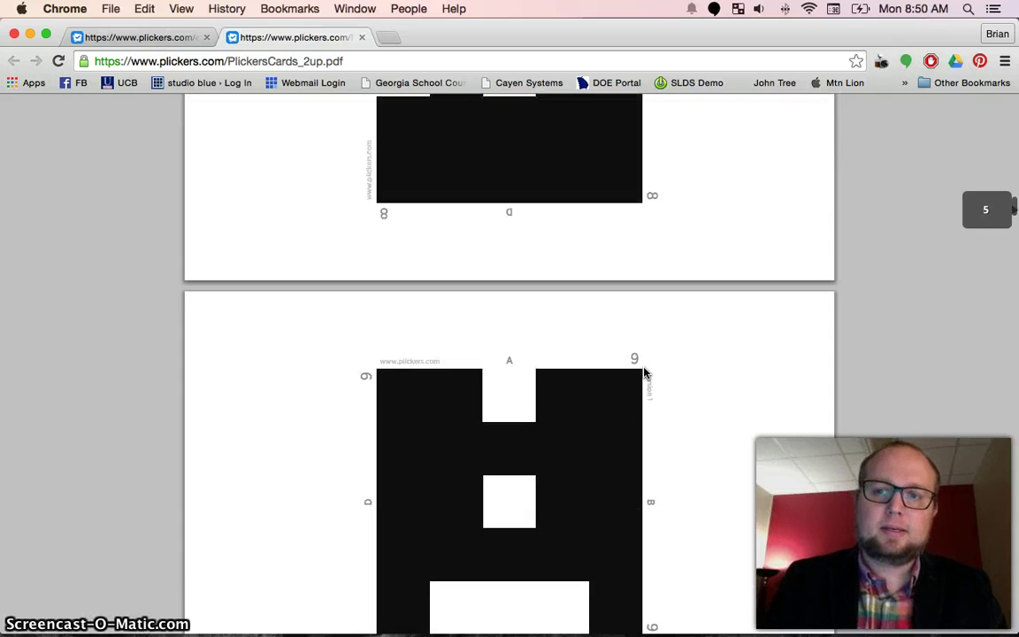
{"action": "left_click", "coordinate": [637, 372]}
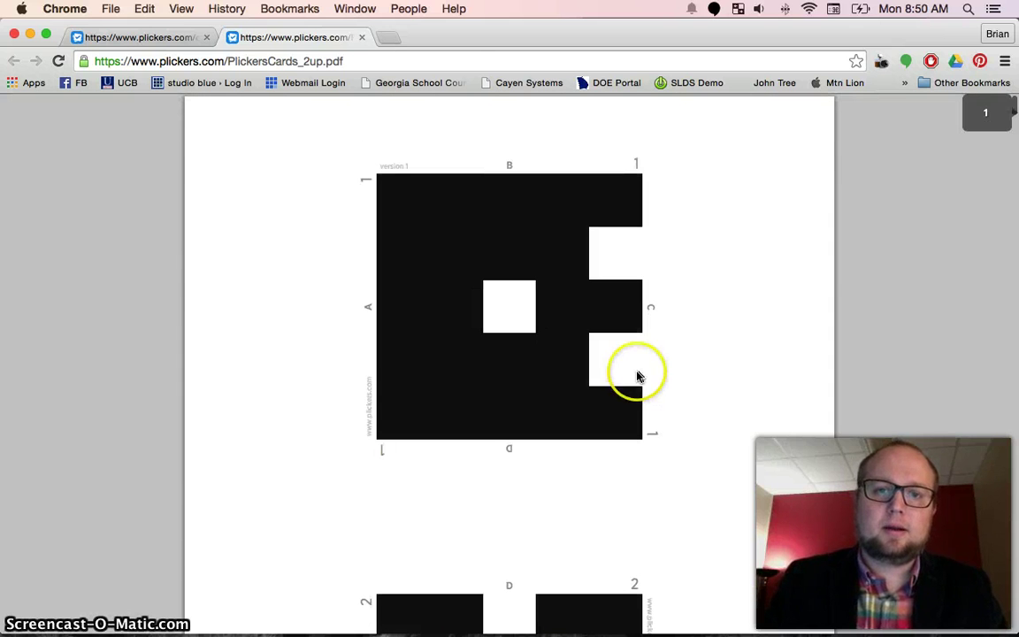
{"action": "left_click", "coordinate": [362, 37]}
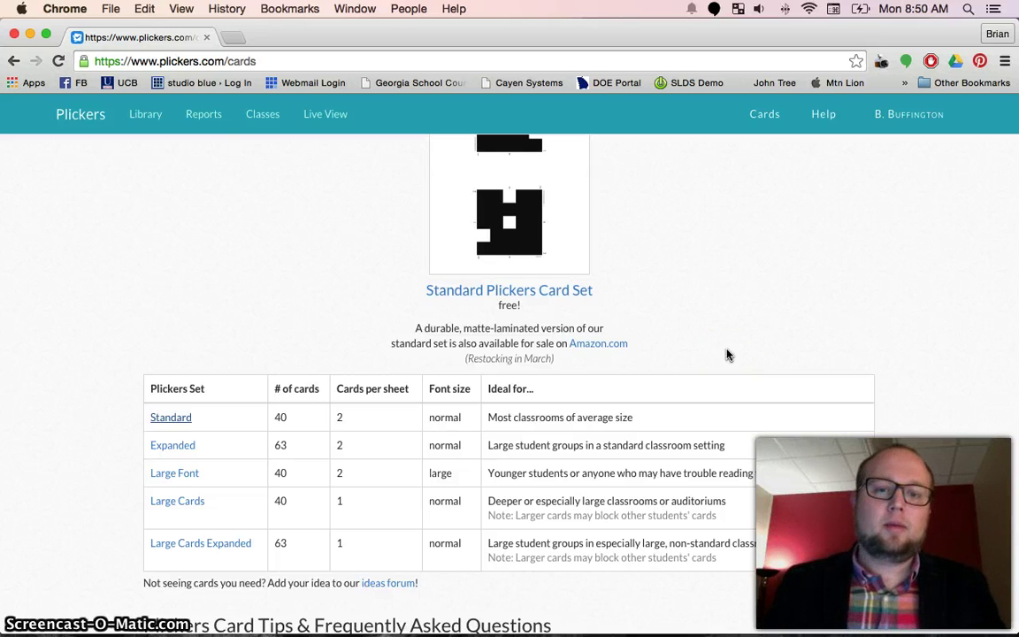
{"action": "left_click", "coordinate": [185, 505]}
{"action": "scroll", "coordinate": [582, 496], "scroll_direction": "down", "scroll_amount": 10}
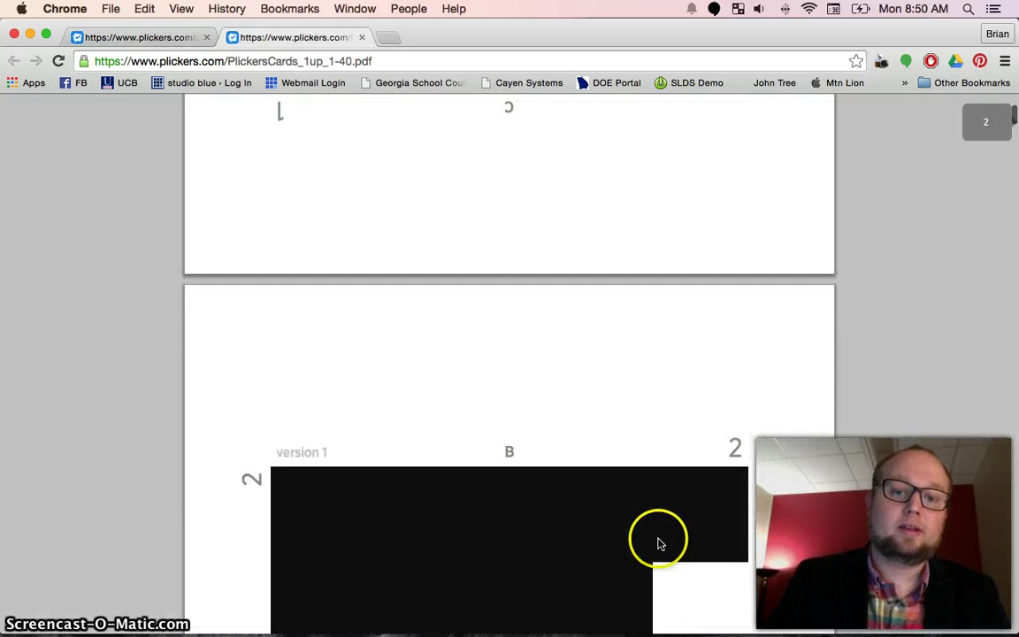
{"action": "scroll", "coordinate": [658, 543], "scroll_direction": "up", "scroll_amount": 10}
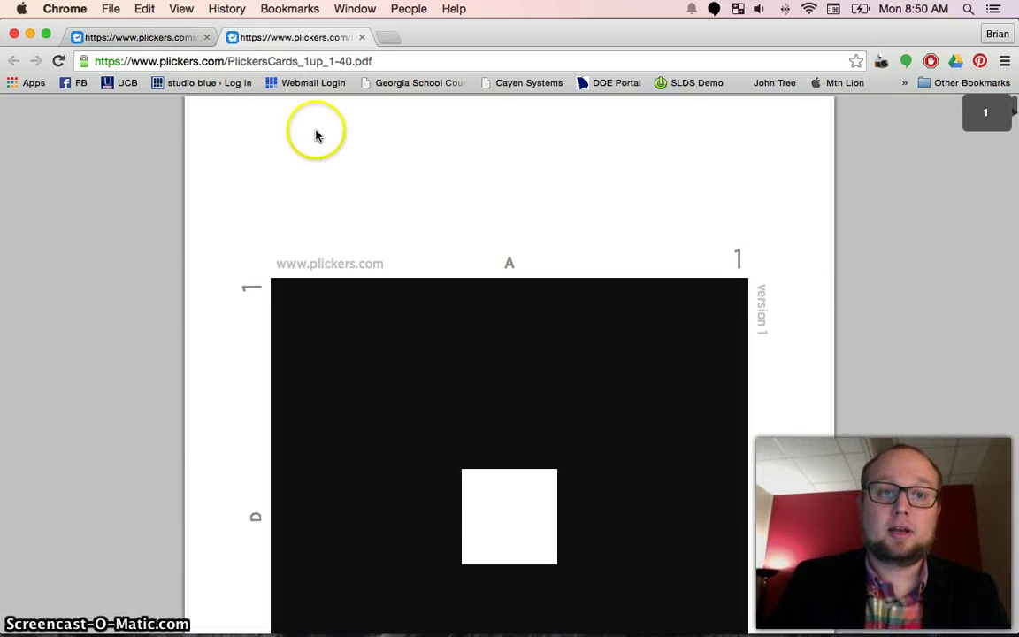
{"action": "left_click", "coordinate": [361, 39]}
{"action": "scroll", "coordinate": [758, 320], "scroll_direction": "up", "scroll_amount": 3}
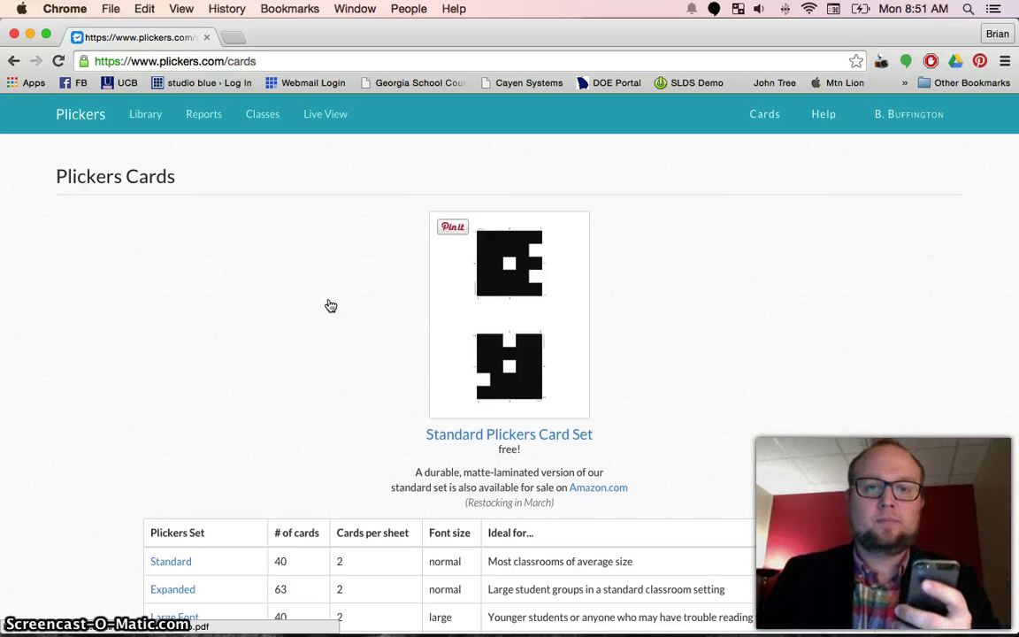
{"action": "key", "text": "ctrl+Up"}
{"action": "left_click", "coordinate": [858, 376]}
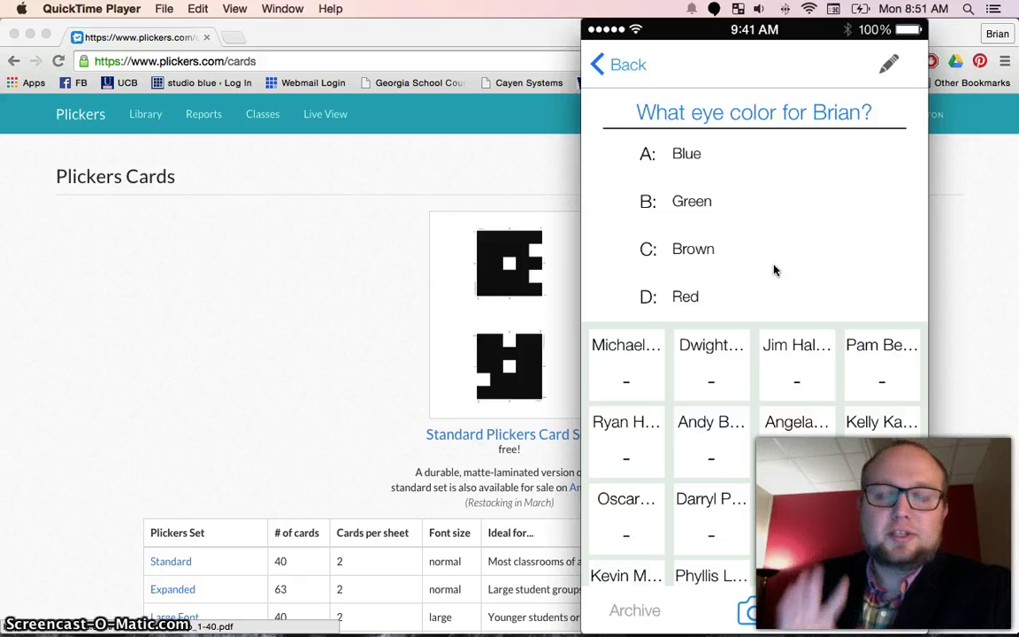
{"action": "left_click", "coordinate": [695, 186]}
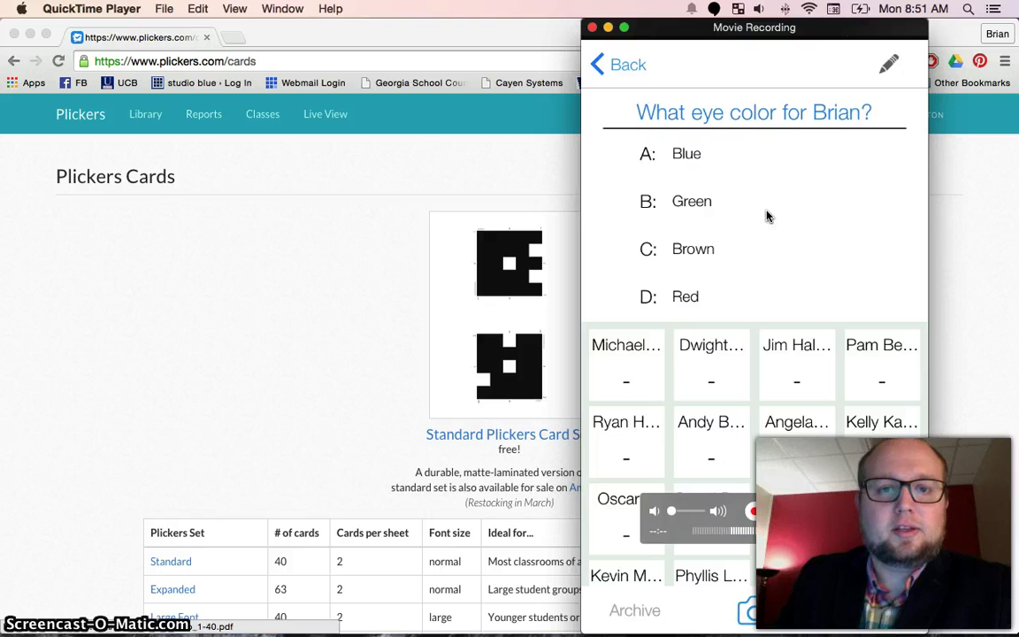
{"action": "left_click", "coordinate": [333, 175]}
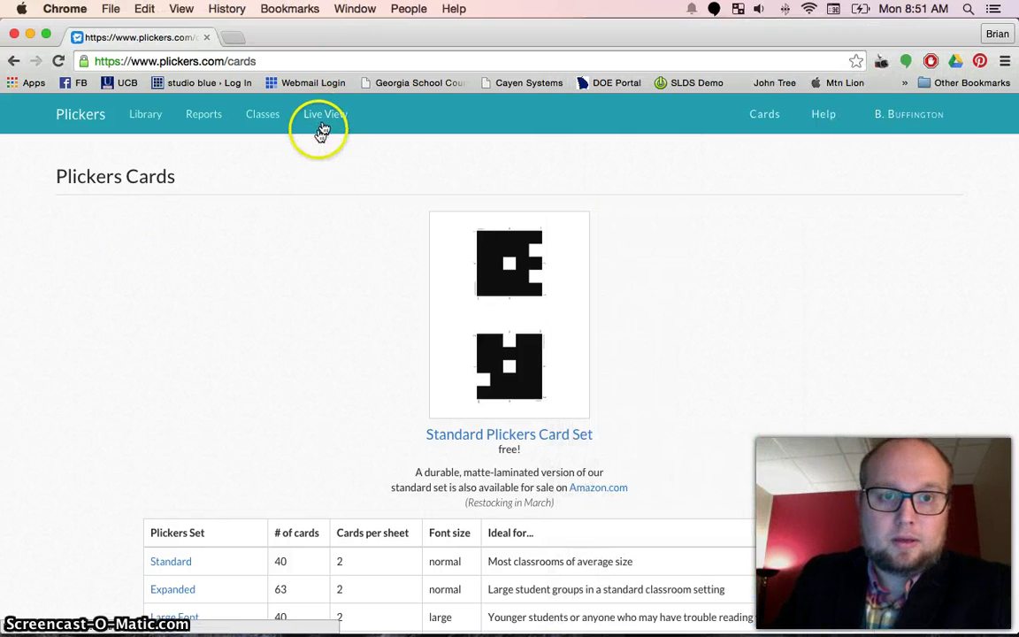
Step: Open Live View and bring the phone-mirror window to the screen centre
{"action": "left_click", "coordinate": [313, 119]}
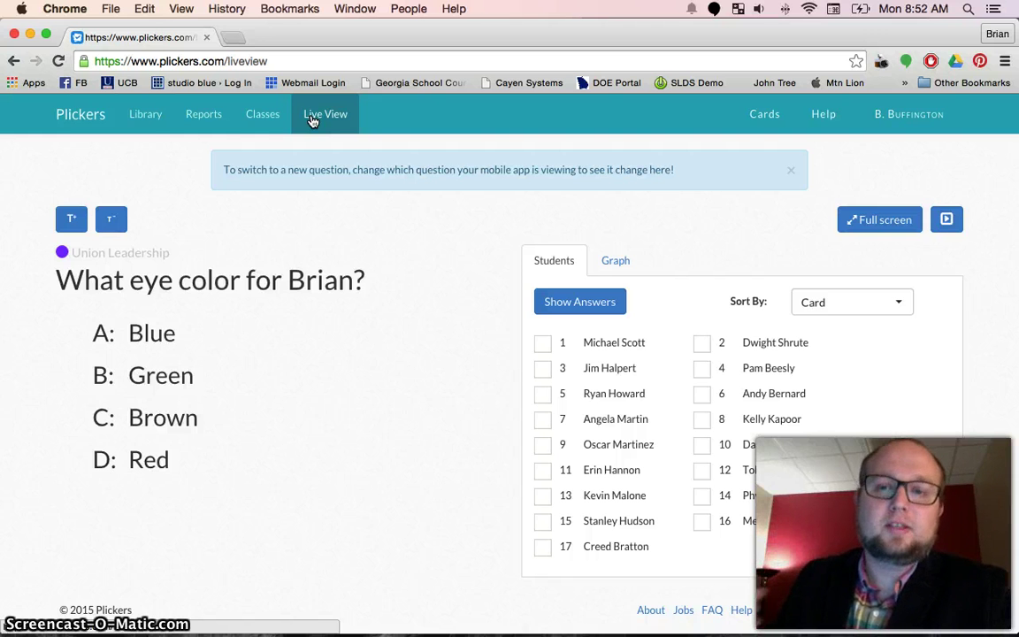
{"action": "key", "text": "ctrl+Up"}
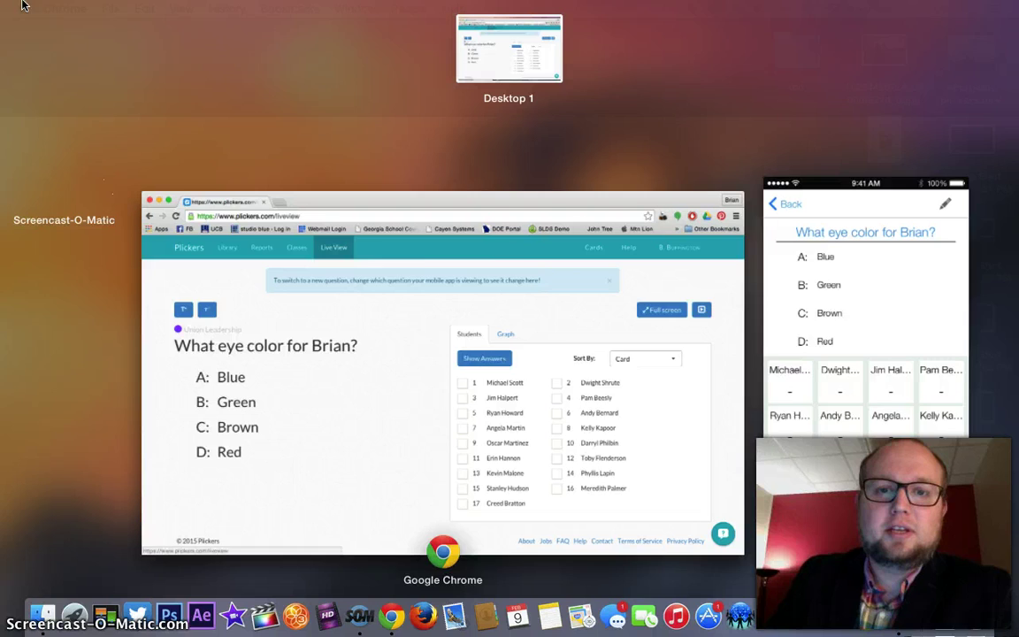
{"action": "left_click", "coordinate": [917, 321]}
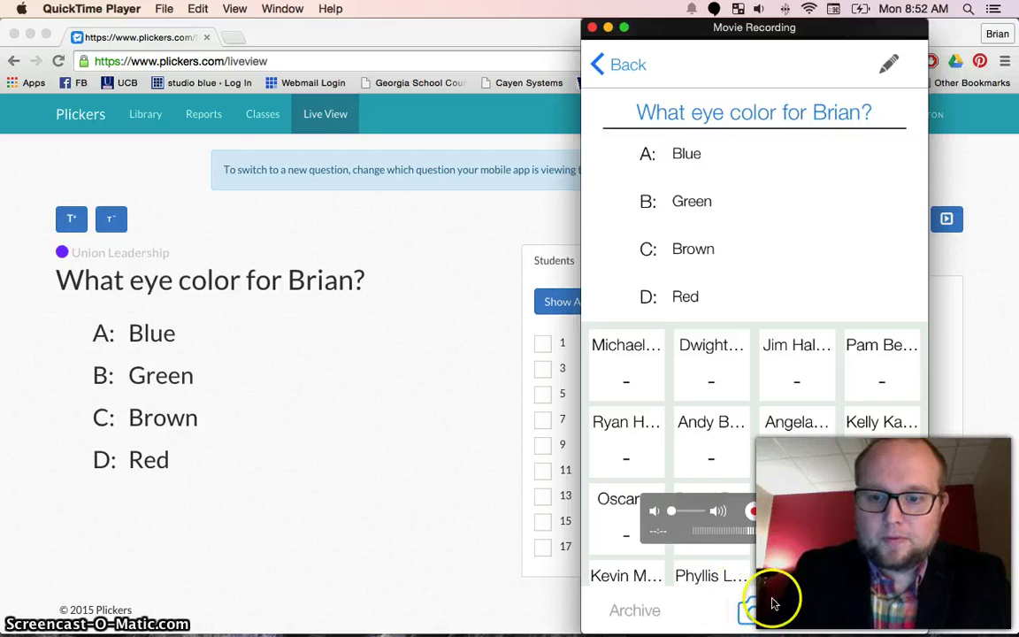
{"action": "left_click_drag", "start_coordinate": [710, 23], "coordinate": [396, 40]}
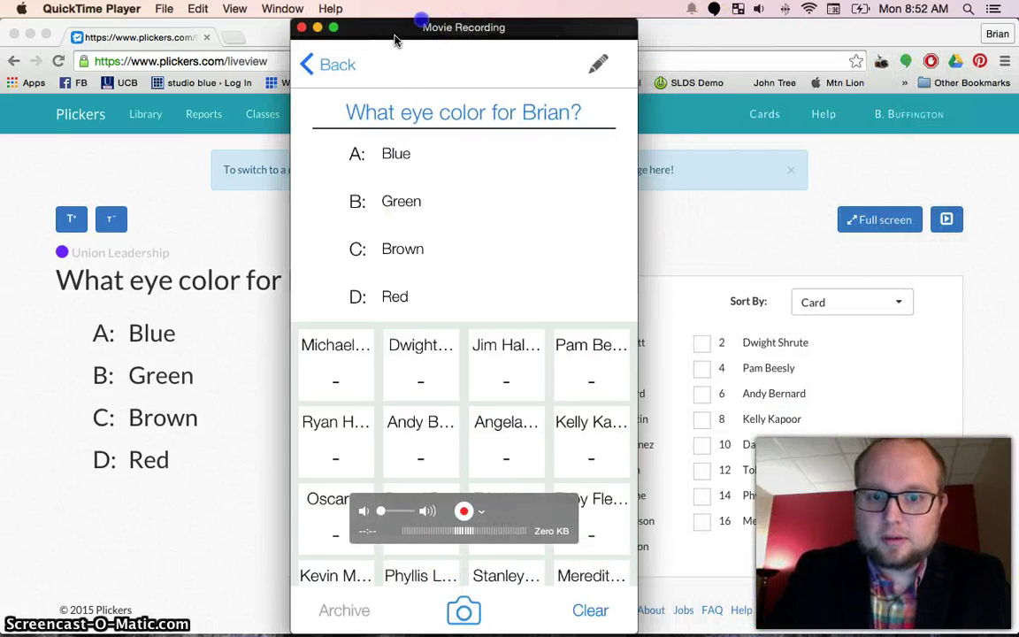
Step: Start card scanning in the phone app, then close the phone-mirror window
{"action": "left_click", "coordinate": [475, 608]}
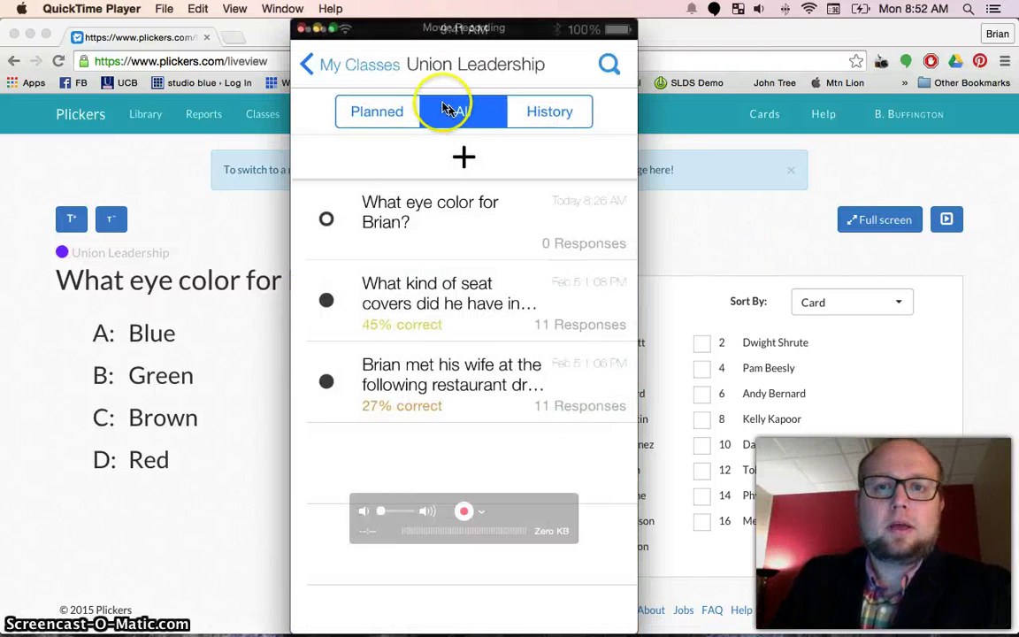
{"action": "left_click", "coordinate": [300, 30]}
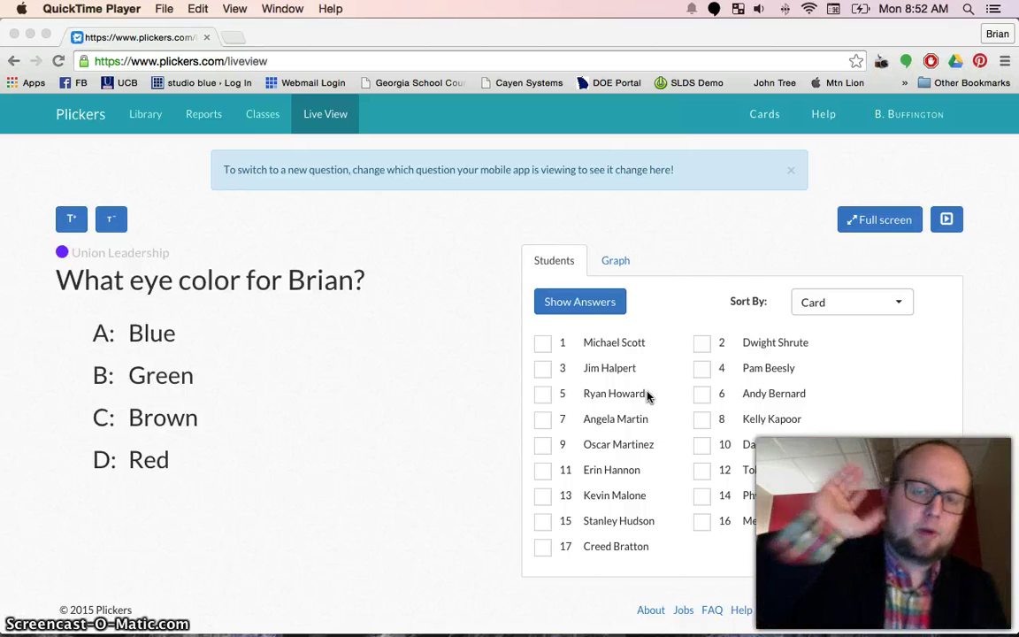
{"action": "left_click", "coordinate": [546, 318]}
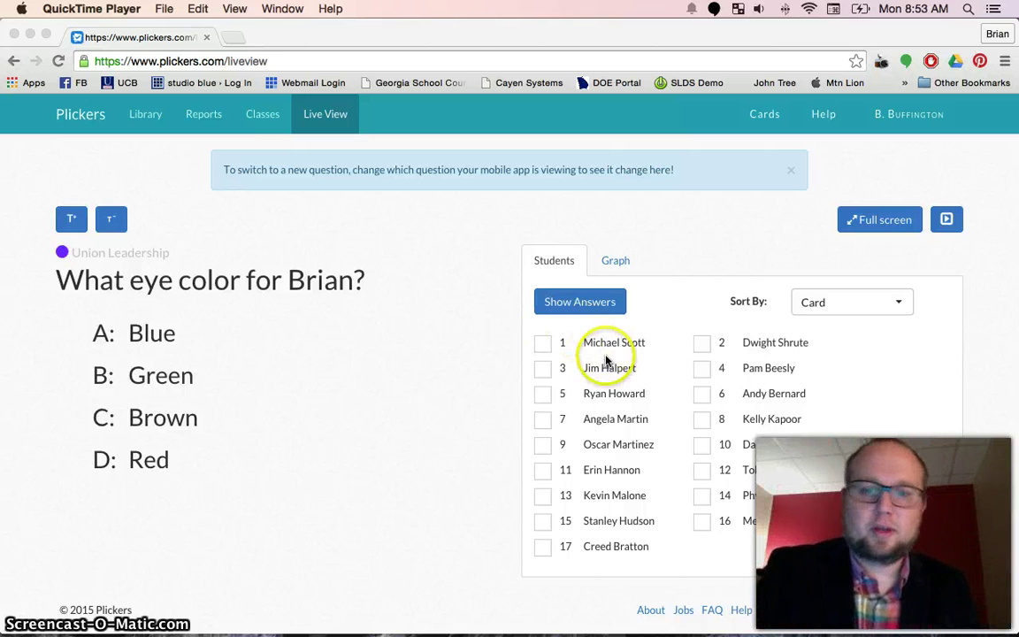